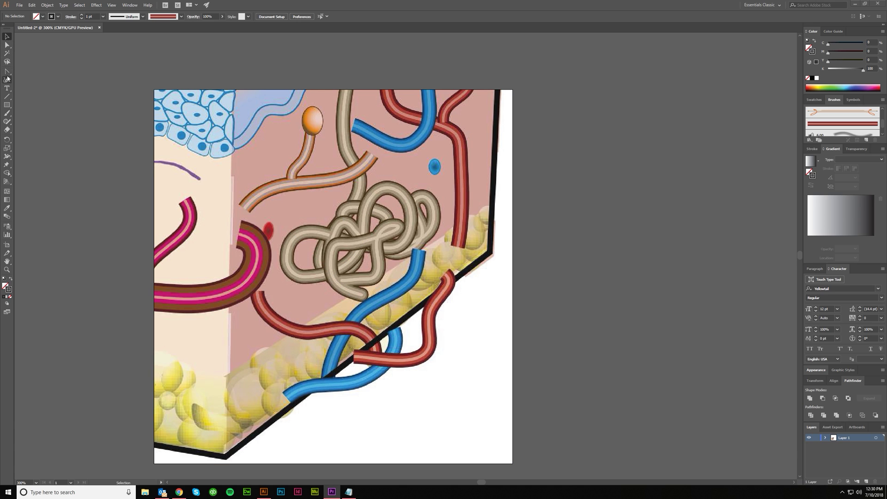
Draw a short horizontal line about 0.08 in long with the Pen tool on the empty canvas beside the artboard
left_click_drag(7, 72, 23, 72)
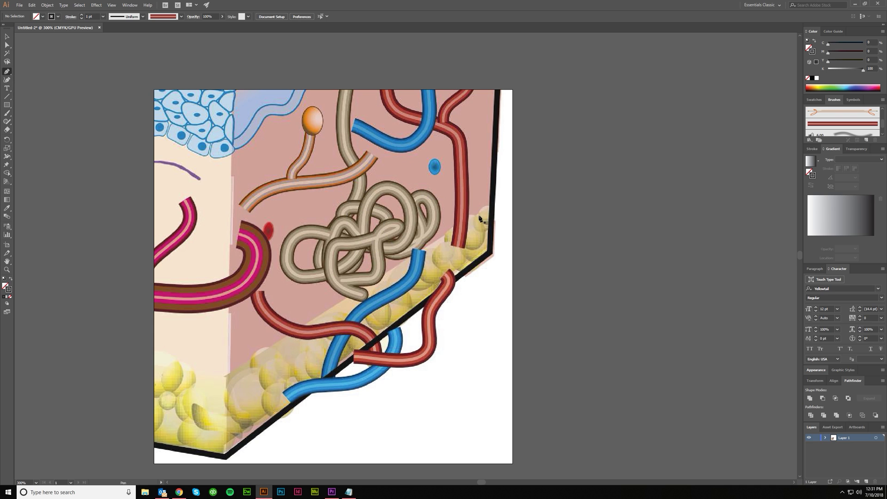
scroll(506, 238, "right", 1)
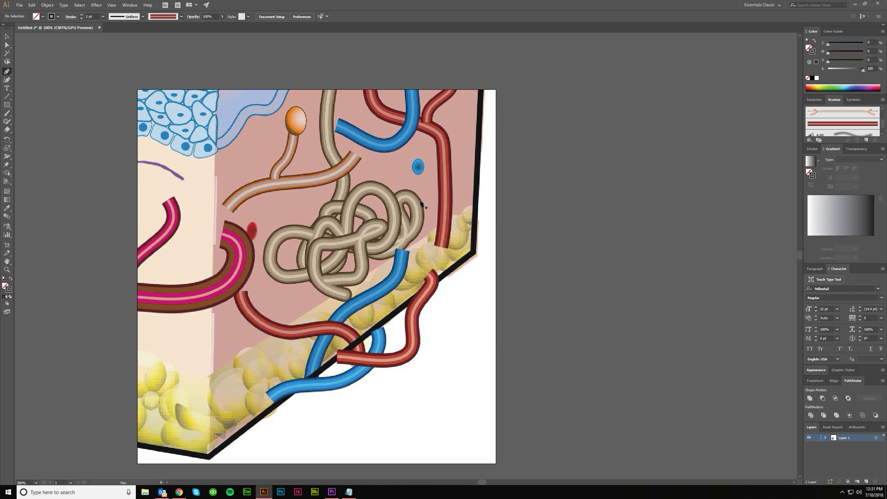
scroll(421, 203, "right", 2)
scroll(481, 196, "up", 1)
scroll(428, 213, "up", 2)
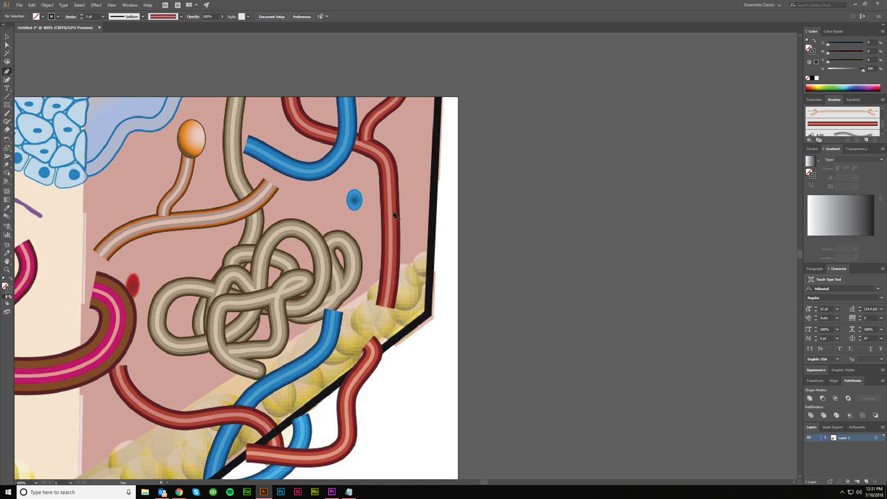
scroll(393, 226, "right", 1)
scroll(389, 249, "up", 1)
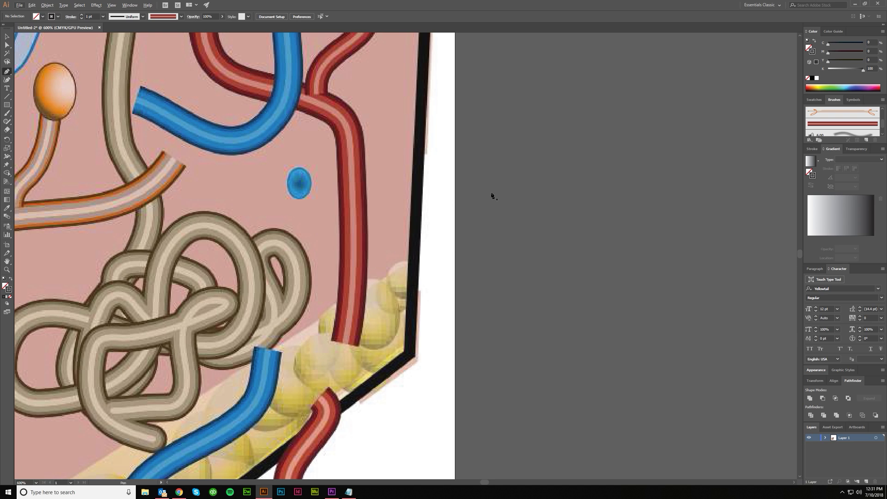
left_click_drag(491, 194, 503, 193)
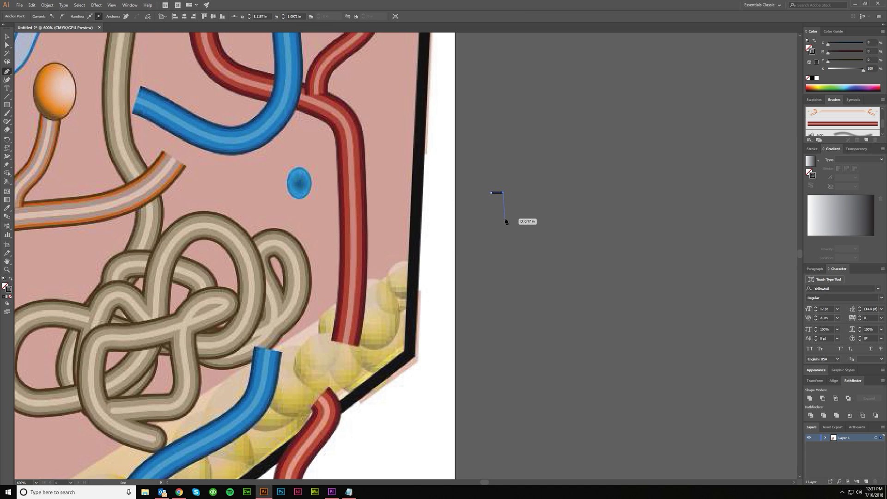
Give the short line a dark red stroke sampled from the outer edge of the long red vessel, with no fill
key("v")
left_click(506, 217)
left_click_drag(507, 217, 471, 169)
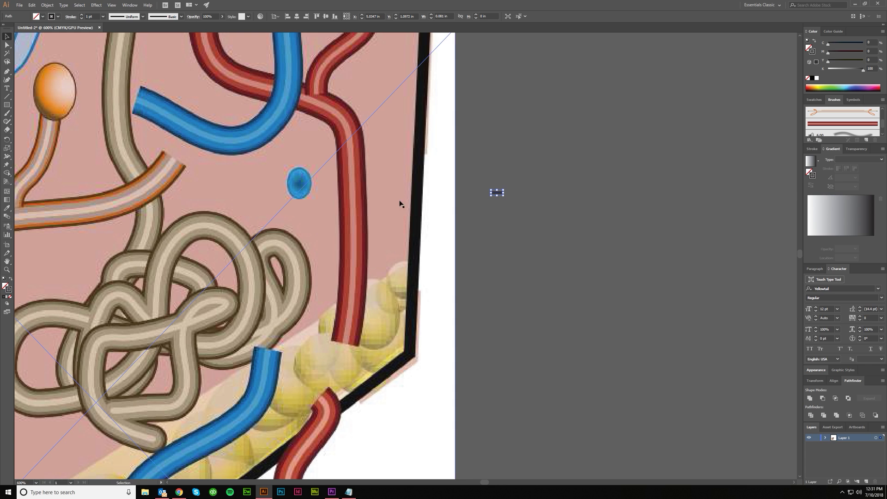
left_click(7, 208)
left_click(364, 205)
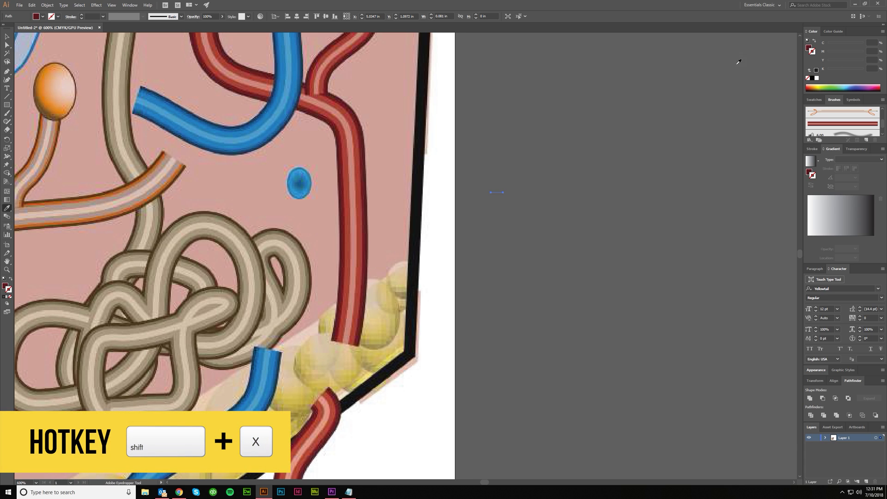
key("shift+x")
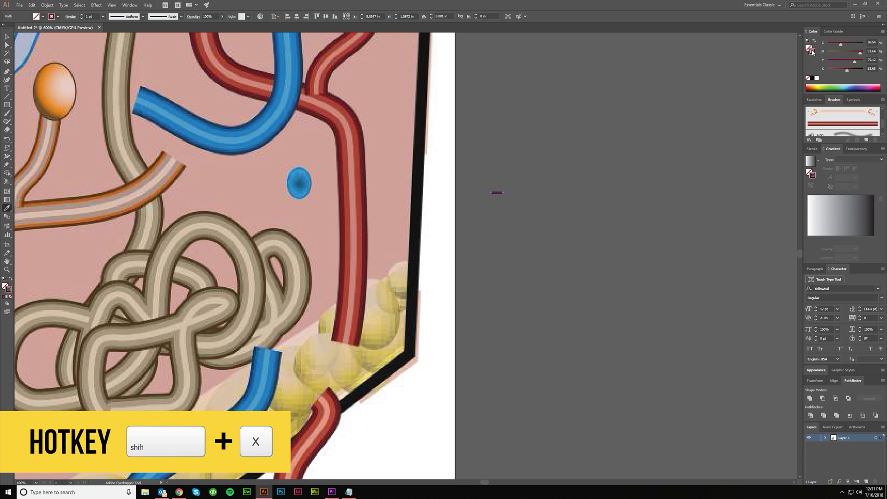
Set the dark red line's stroke weight to 12 pt and deselect it
left_click(812, 149)
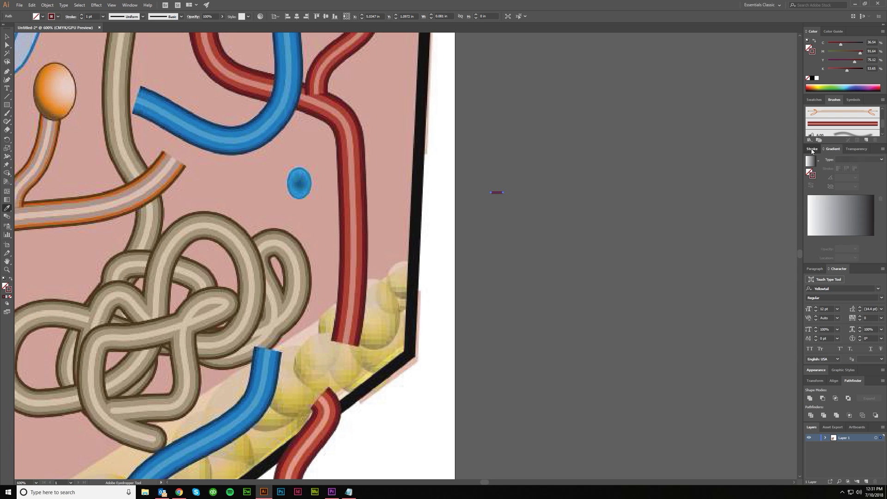
left_click(842, 158)
type("12")
key("Return")
left_click(5, 38)
left_click(535, 223)
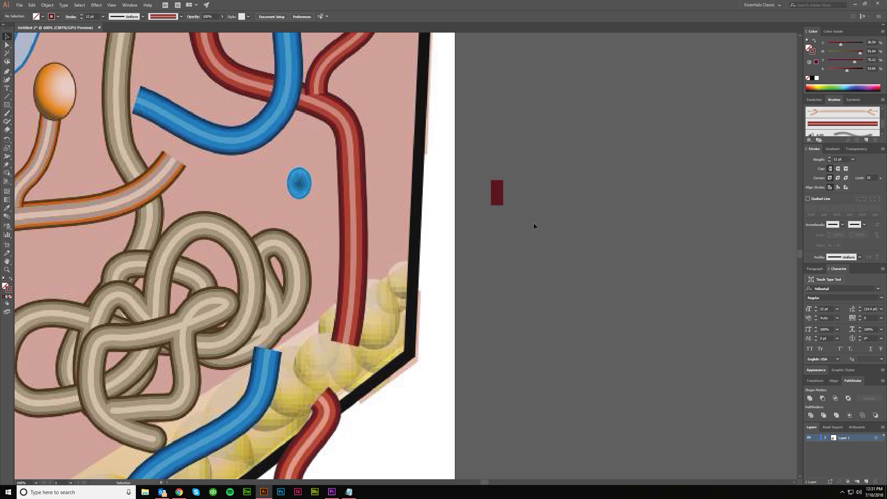
Paste a copy of the line in front and give it a stroke in the medium red sampled from the vessel
key("a")
left_click_drag(534, 225, 475, 169)
key("ctrl+c")
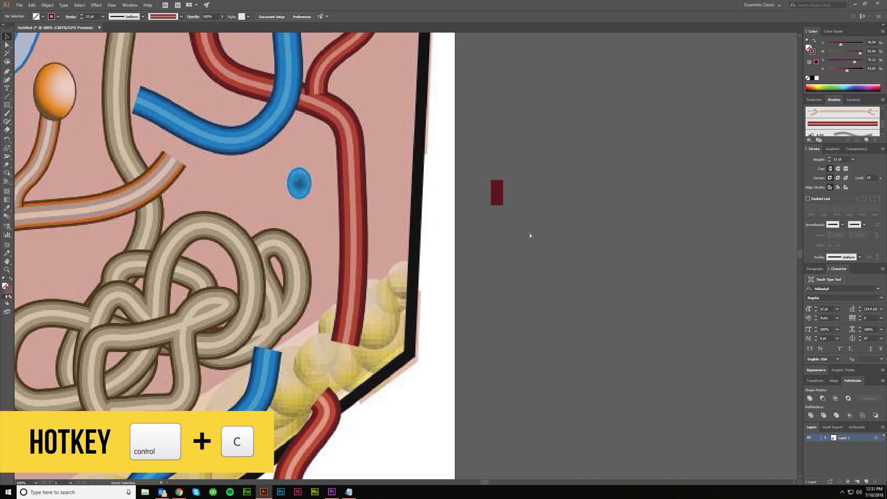
key("ctrl+f")
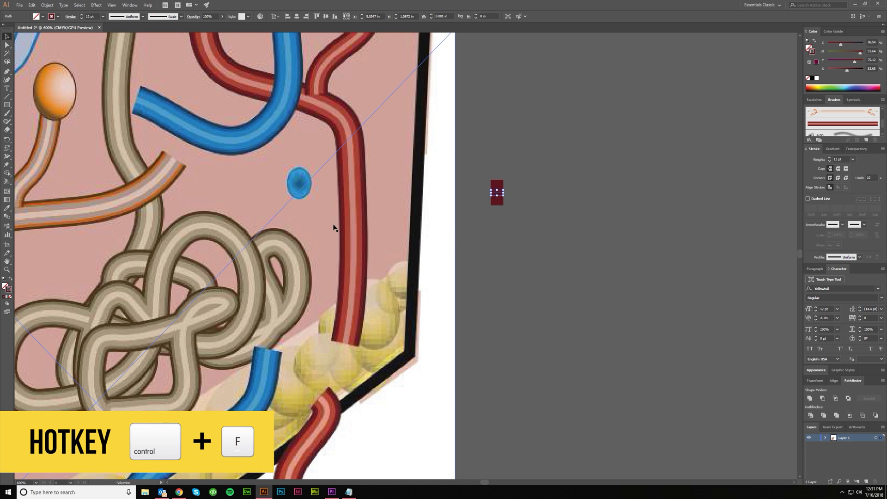
key("i")
left_click(349, 211)
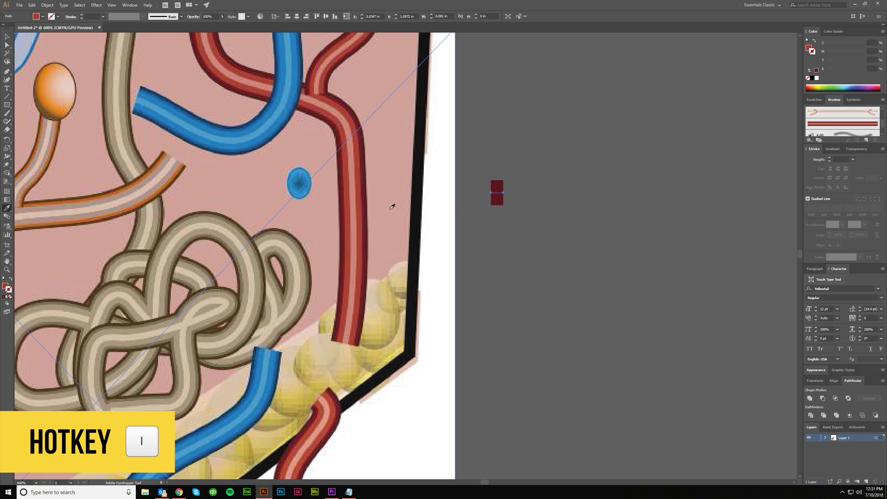
key("shift+x")
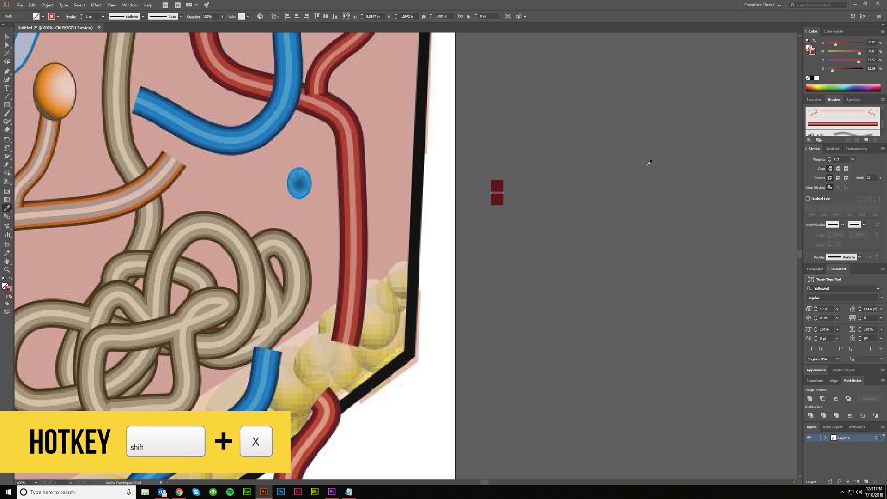
Set the medium red line's stroke weight to 8 pt and deselect it
left_click(840, 160)
type("10")
key("Return")
type("8")
key("Return")
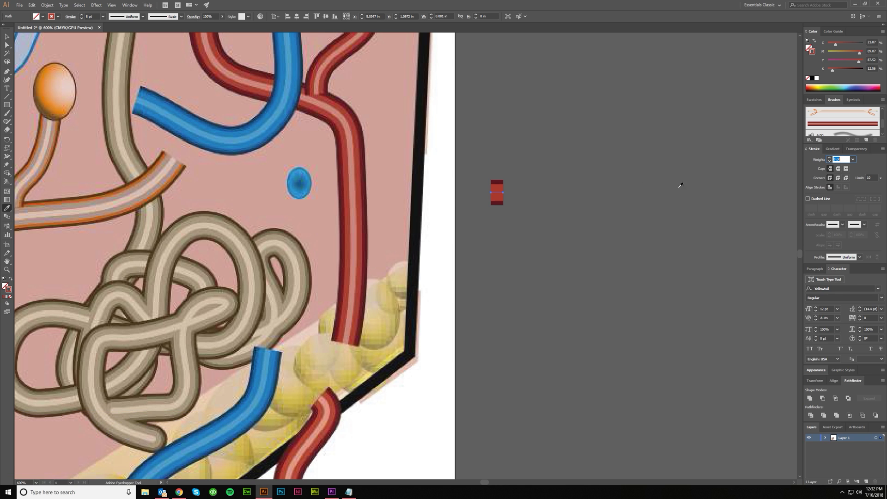
left_click(6, 36)
left_click(616, 193)
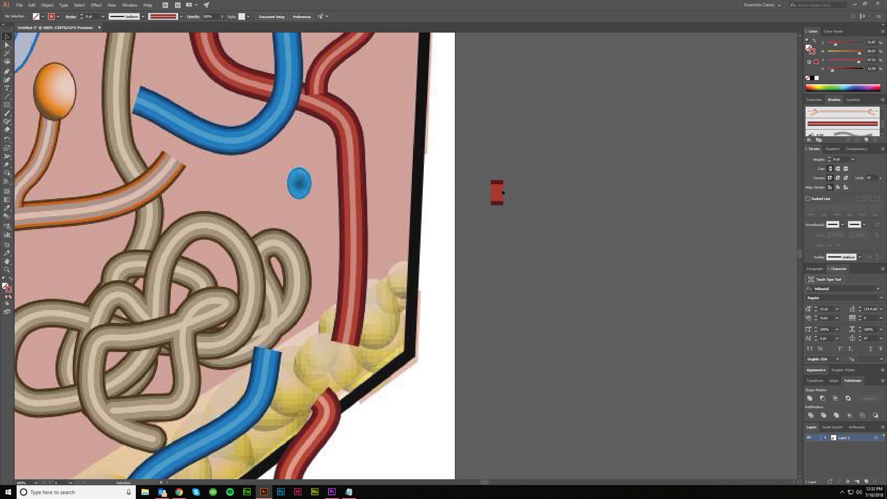
Add a third line in front with the light pink stroke sampled from the vessel's centre, at 3 pt weight
key("a")
left_click(499, 192)
key("i")
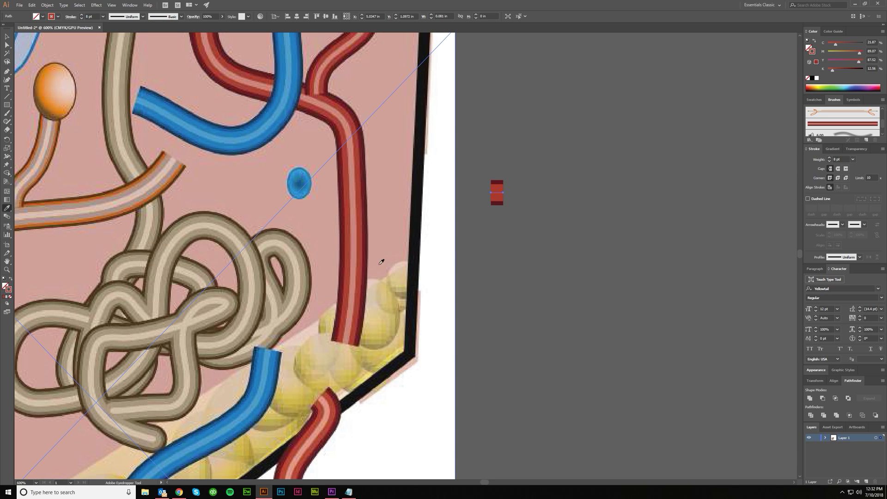
left_click(356, 242)
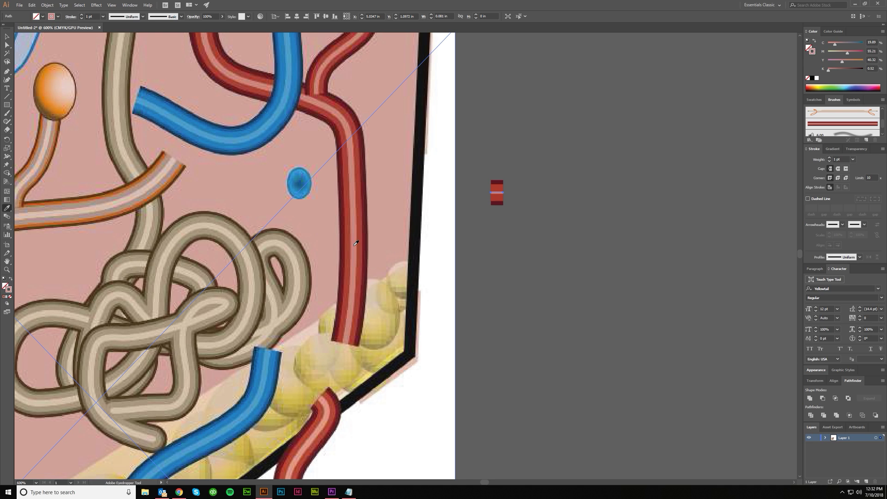
left_click(829, 158)
left_click(830, 158)
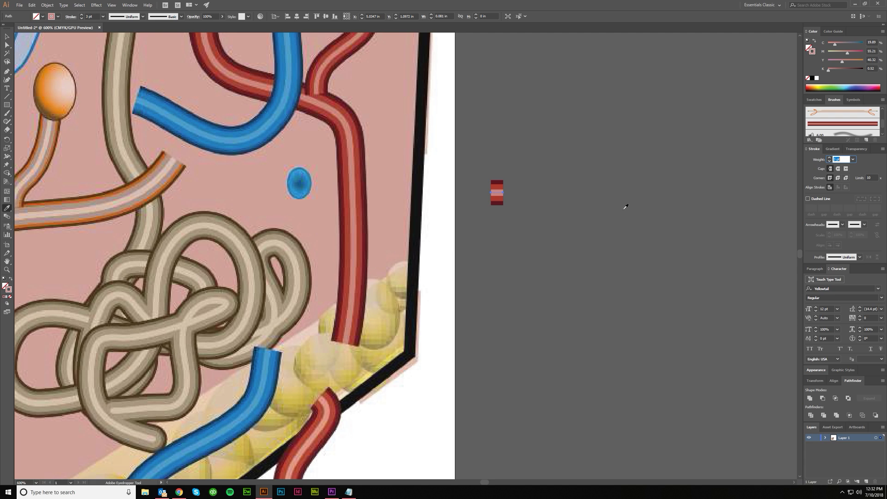
left_click(8, 35)
left_click(550, 283)
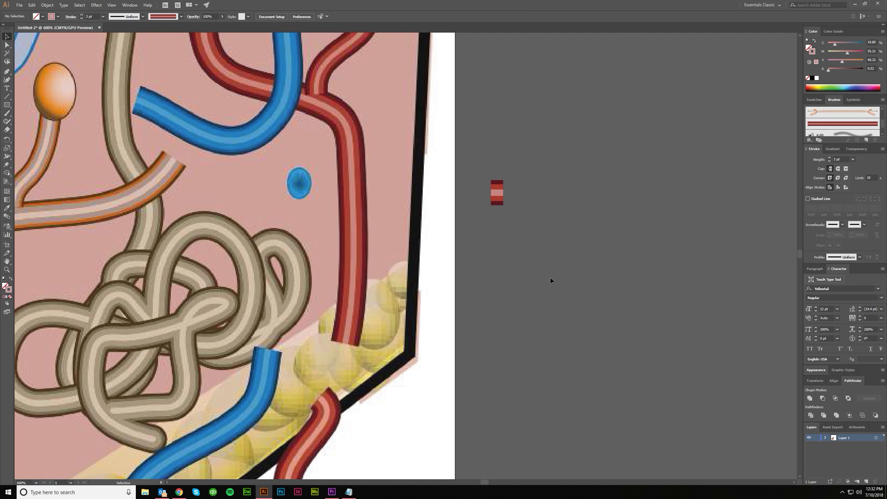
Create an art brush from the three stacked lines, with the stroke direction running left to right
left_click(496, 189)
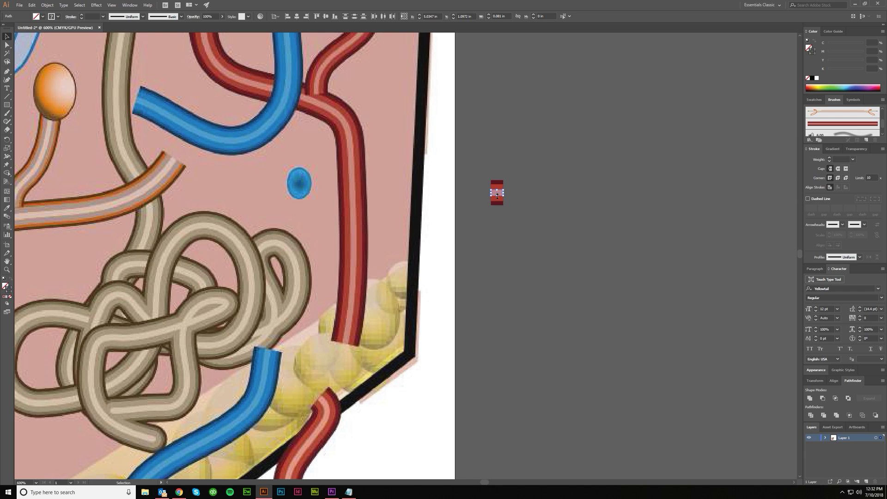
left_click_drag(529, 231, 464, 144)
left_click_drag(501, 195, 838, 130)
left_click(549, 204)
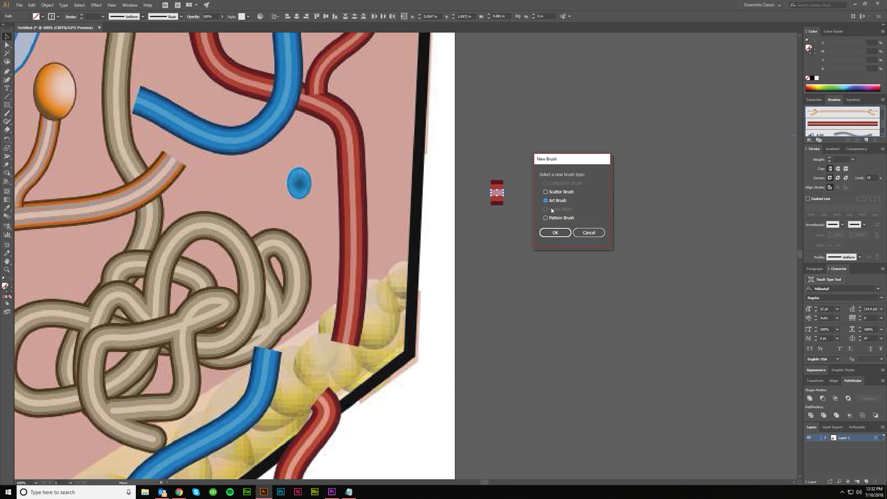
left_click(556, 232)
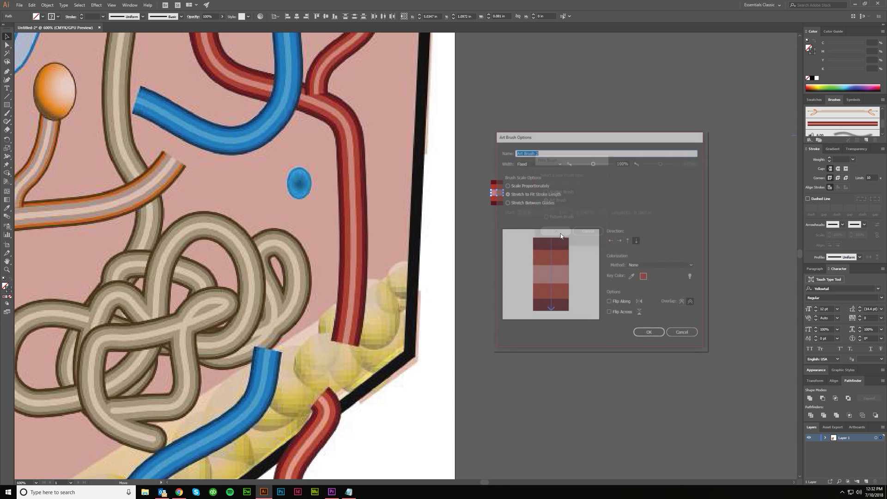
left_click(620, 240)
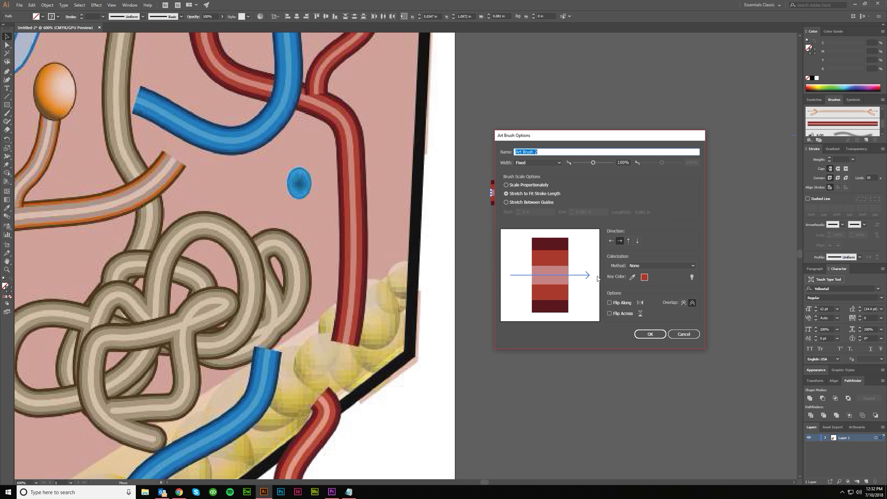
left_click(649, 333)
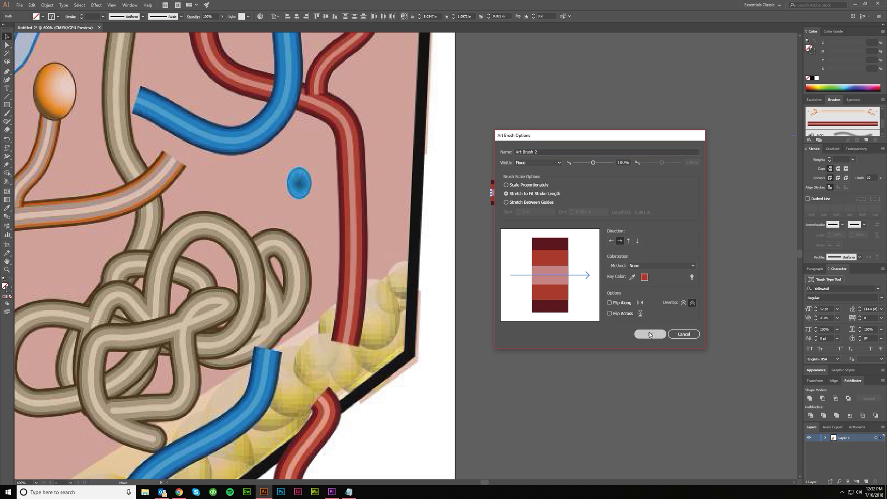
Trace the centreline of the long red vessel with the Pen tool, from the artboard's top edge down to its lower end
left_click(7, 72)
scroll(174, 93, "up", 1)
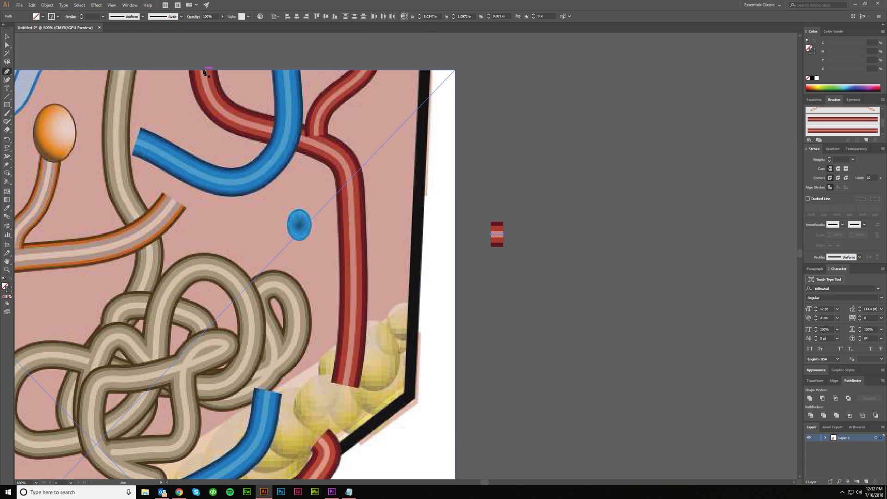
left_click(203, 71)
left_click_drag(277, 132, 267, 128)
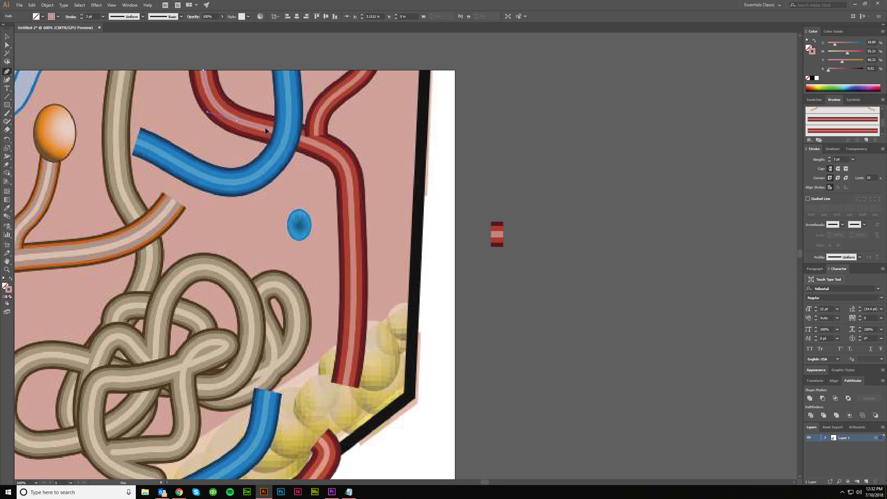
left_click_drag(348, 176, 354, 214)
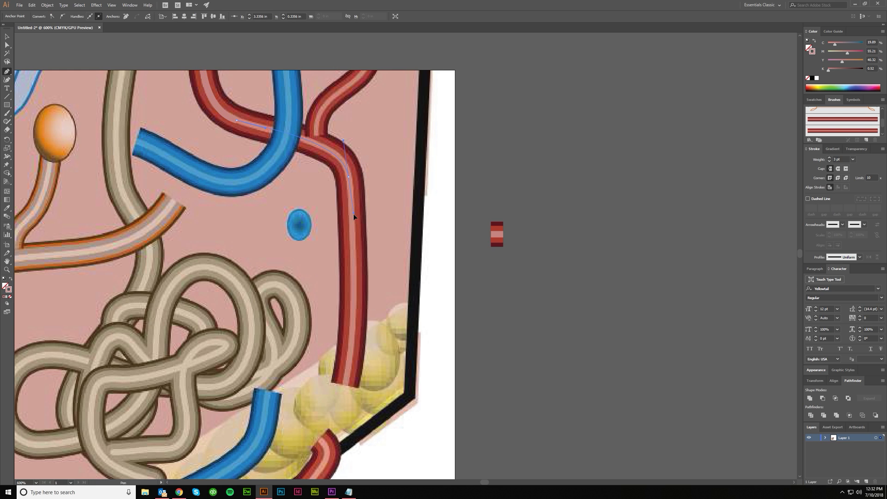
scroll(354, 214, "down", 2)
left_click(354, 256)
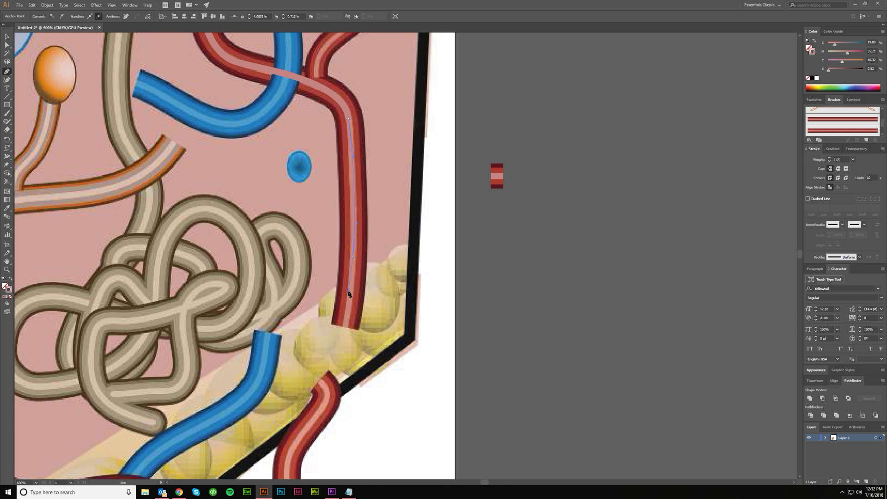
left_click(344, 327)
Apply the new red vessel art brush to the traced path
scroll(356, 305, "down", 3)
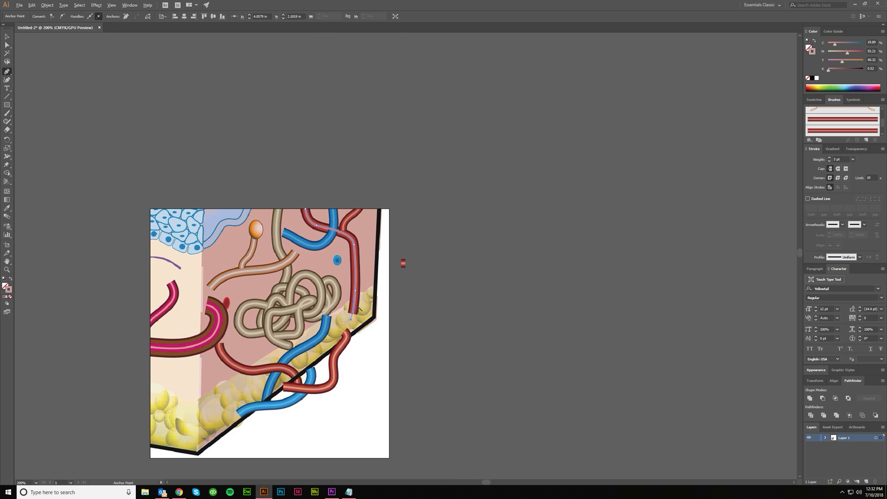
scroll(518, 211, "up", 2)
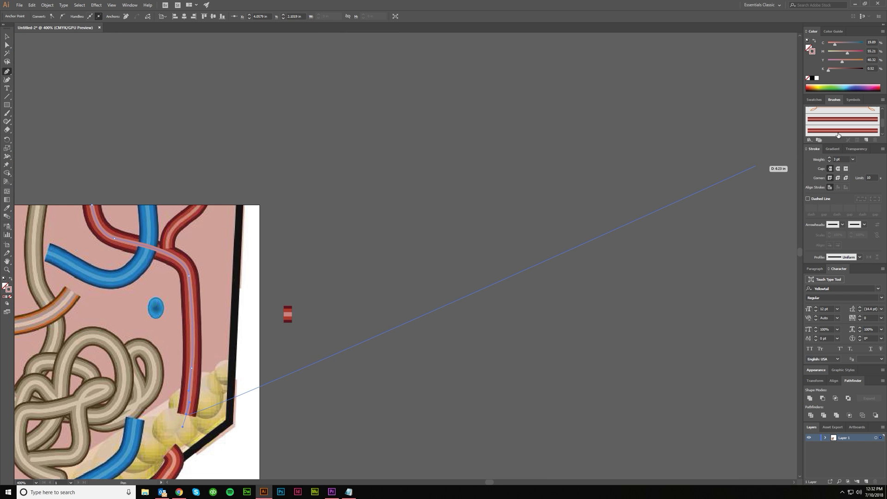
scroll(324, 259, "left", 2)
scroll(181, 293, "up", 3)
scroll(260, 282, "down", 1)
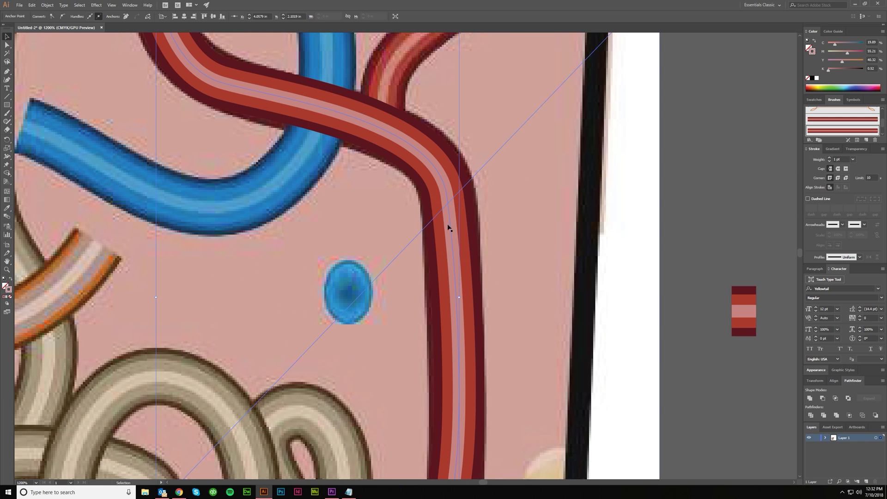
scroll(502, 226, "down", 2)
Move the brushed vessel path off the illustration to the empty canvas on the right and deselect it
key("v")
left_click(637, 206)
scroll(622, 228, "right", 1)
left_click_drag(446, 235, 689, 235)
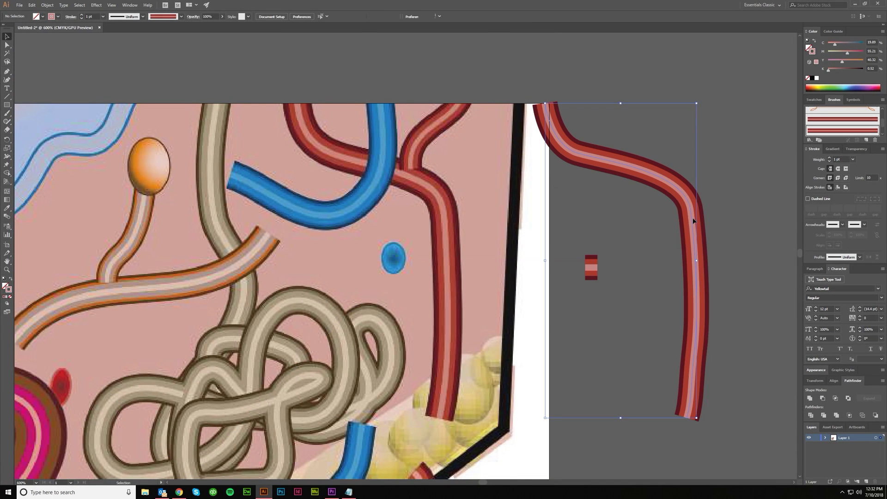
left_click(644, 194)
Draw a looping curved path about 1.88 in wide and 1.17 in high across the moved vessel and apply the red vessel brush
scroll(644, 194, "right", 2)
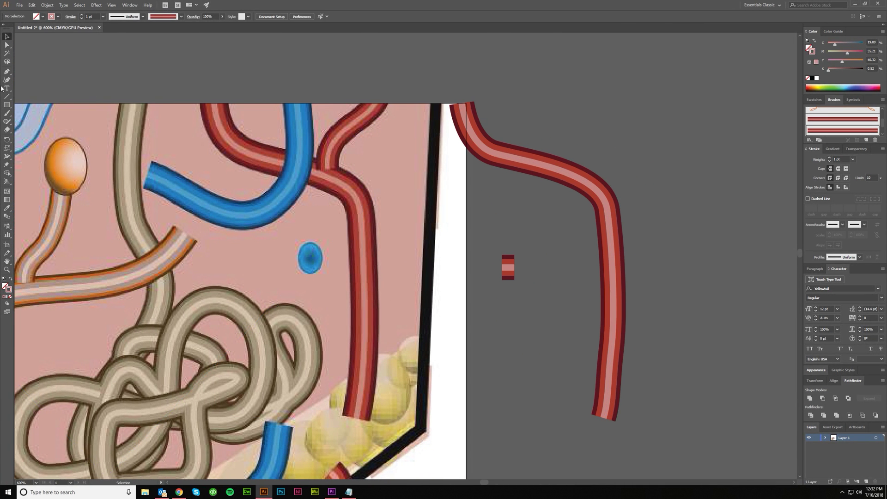
left_click(7, 72)
scroll(552, 197, "down", 1)
left_click(603, 111)
left_click_drag(426, 195, 526, 270)
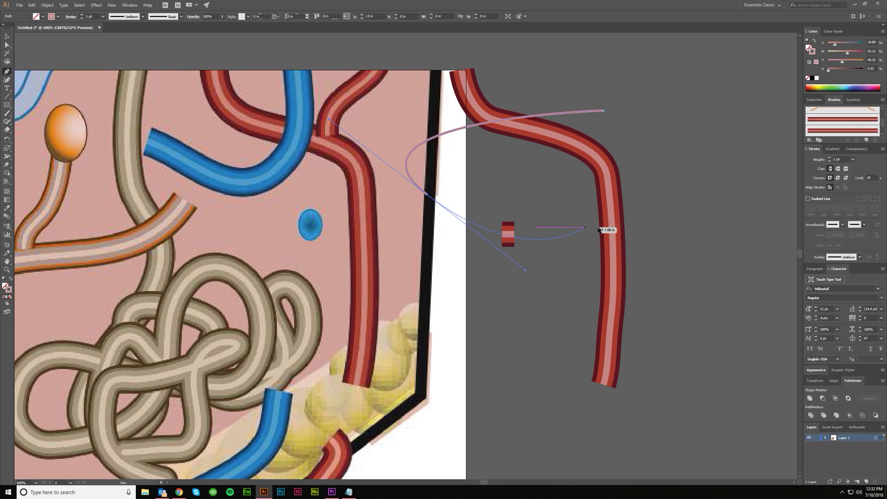
left_click_drag(630, 229, 677, 198)
mouse_move(660, 122)
left_mouse_down()
mouse_move(606, 95)
mouse_move(584, 176)
left_mouse_up()
left_click(812, 129)
key("v")
left_click(699, 220)
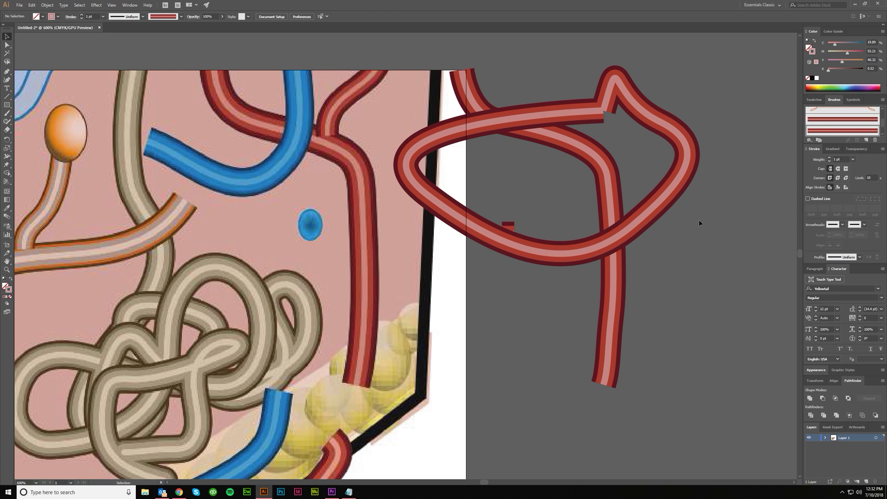
Delete the looping red vessel path that crosses the long brushed vessel beside the artboard
left_click(560, 118)
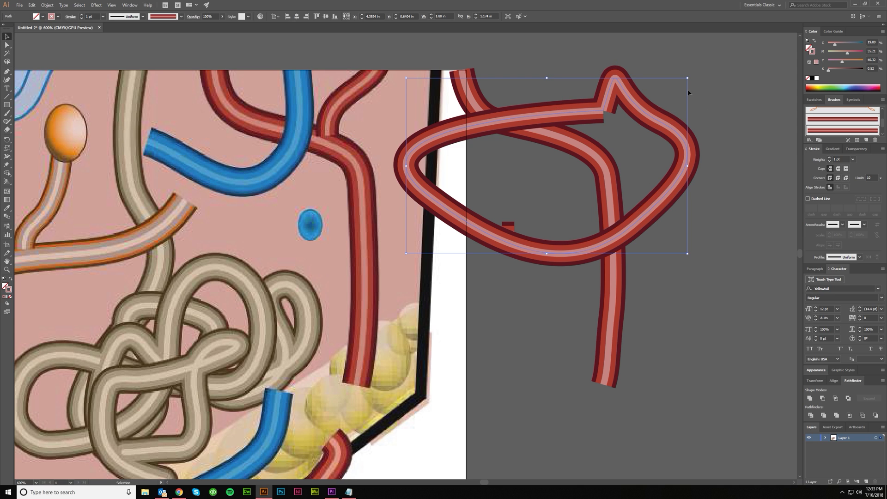
key("Delete")
Duplicate the small three-tone stroke sample and place the copy directly above the original on the empty canvas
left_click(508, 235)
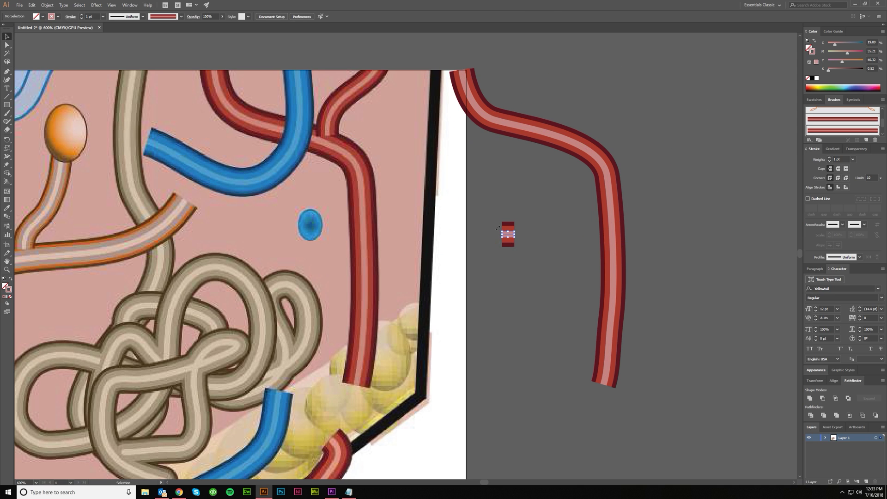
left_click_drag(511, 224, 490, 177)
left_click(523, 217)
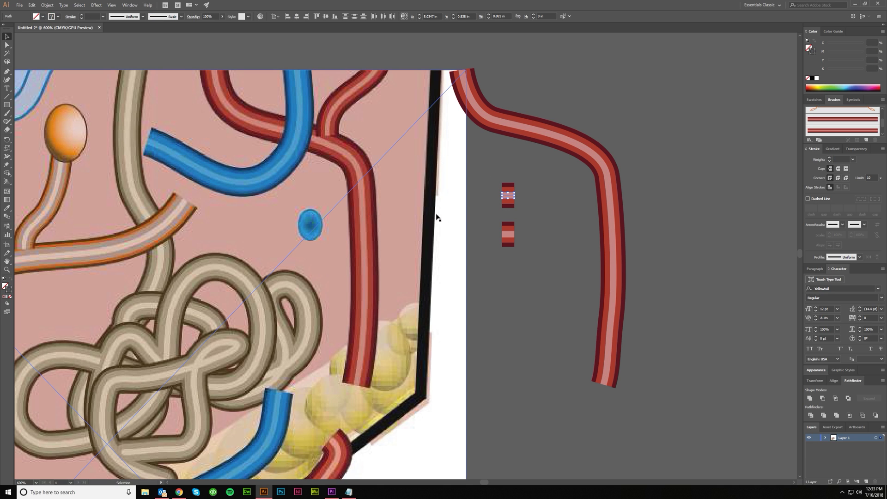
Try moving the light pink centre stroke sideways out of the upper sample, and undo the move
scroll(523, 200, "up", 3)
key("a")
left_click(511, 197)
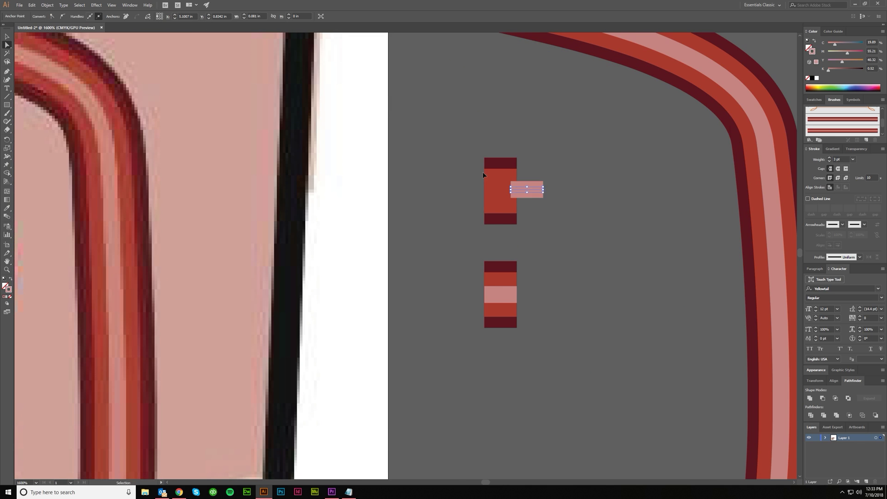
key("ctrl+z")
key("v")
left_click_drag(541, 224, 457, 157)
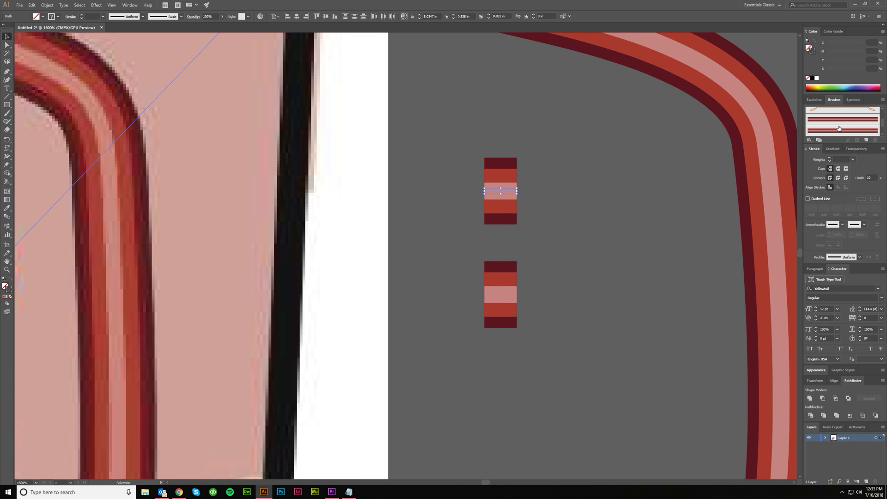
scroll(534, 255, "down", 3)
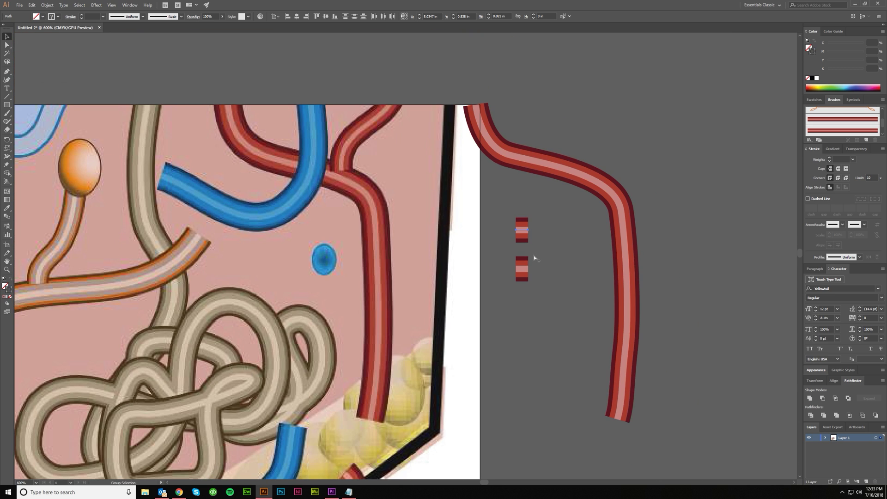
left_click_drag(546, 261, 553, 270)
left_click(554, 269)
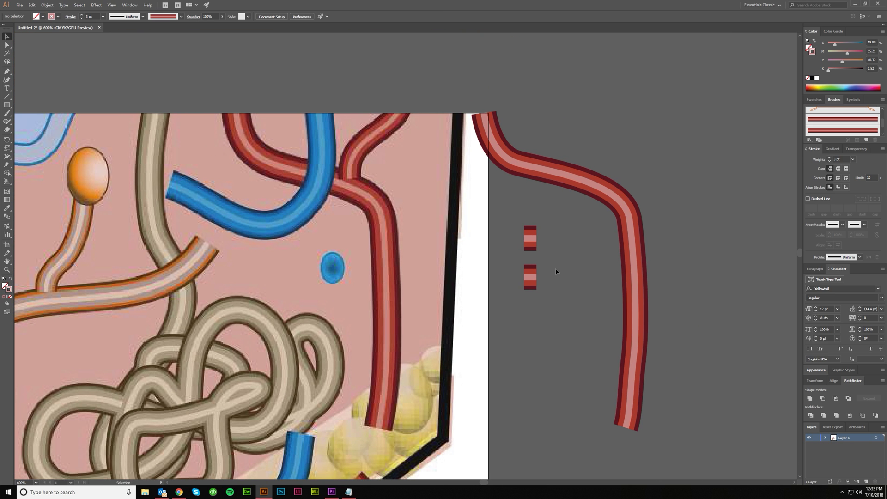
Delete the brushed practice vessel and both three-tone stroke samples from the canvas beside the artboard
scroll(555, 268, "down", 2)
scroll(498, 326, "right", 2)
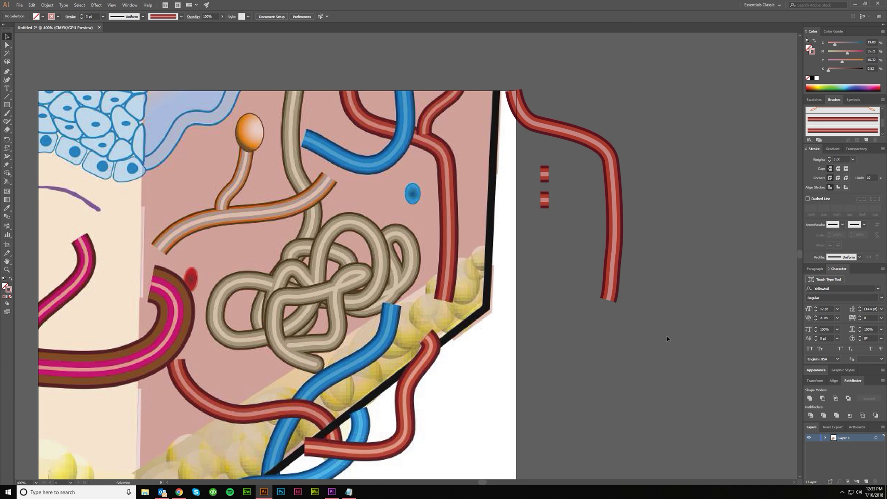
left_click_drag(547, 65, 545, 101)
key("Delete")
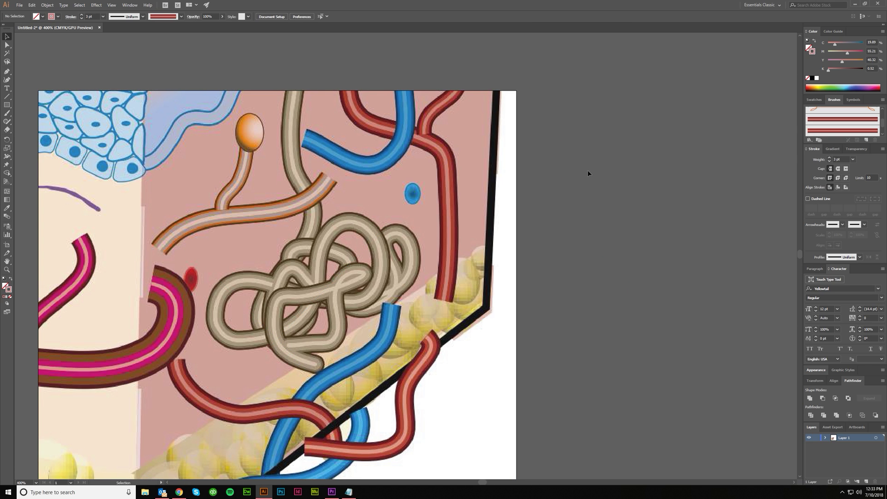